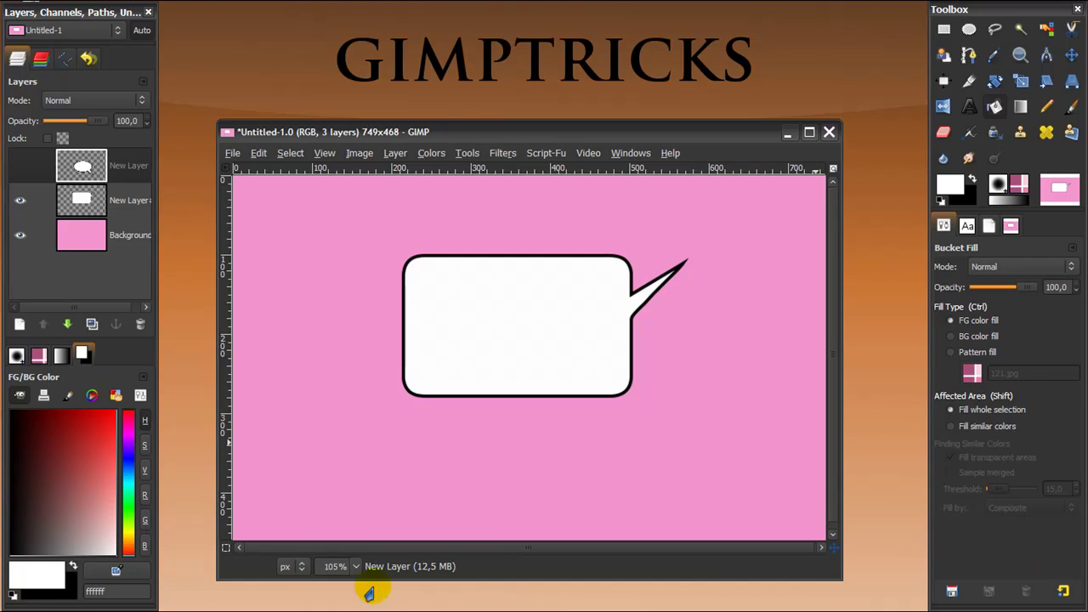
Show the oval balloon layer in place of the rectangular one, then hide it as well.
{"action": "left_click", "coordinate": [34, 166]}
{"action": "left_click", "coordinate": [21, 199]}
{"action": "left_click", "coordinate": [20, 165]}
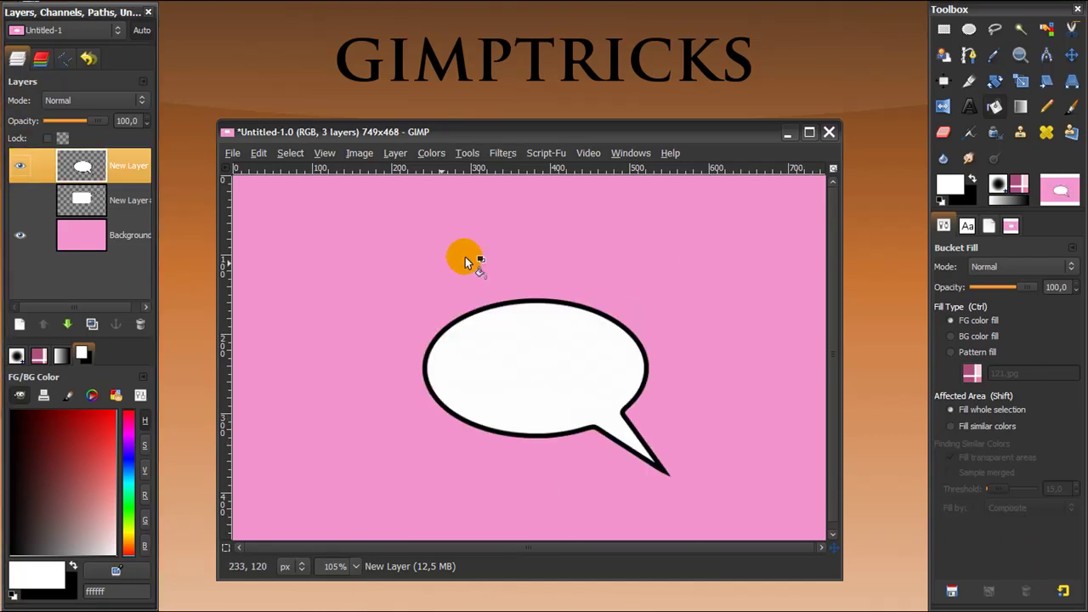
Hide the oval balloon layer and delete both balloon layers, keeping only the pink Background.
{"action": "left_click", "coordinate": [21, 165]}
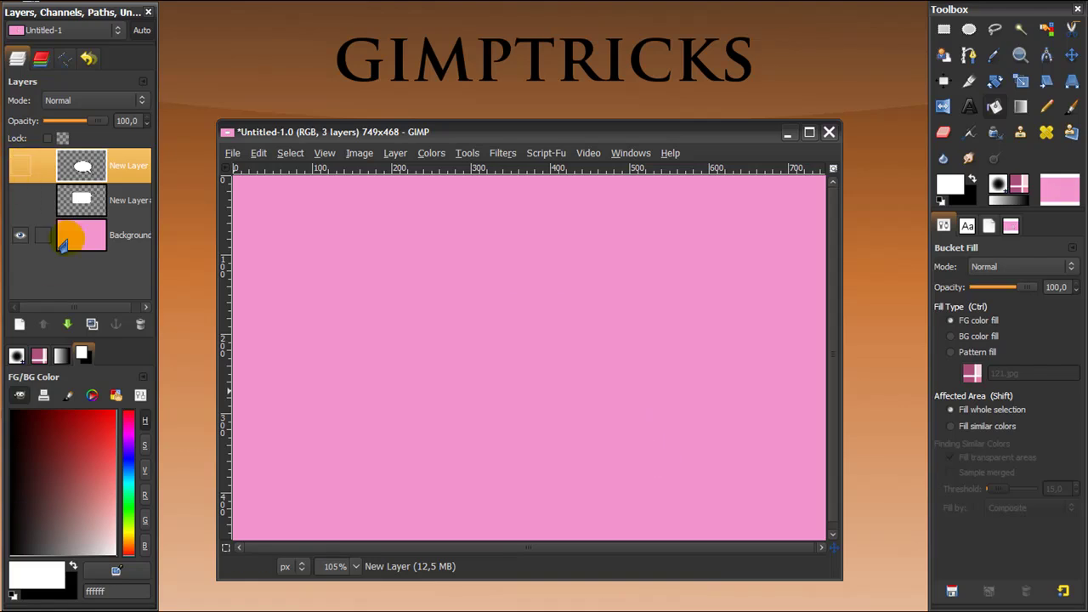
{"action": "left_click", "coordinate": [136, 326]}
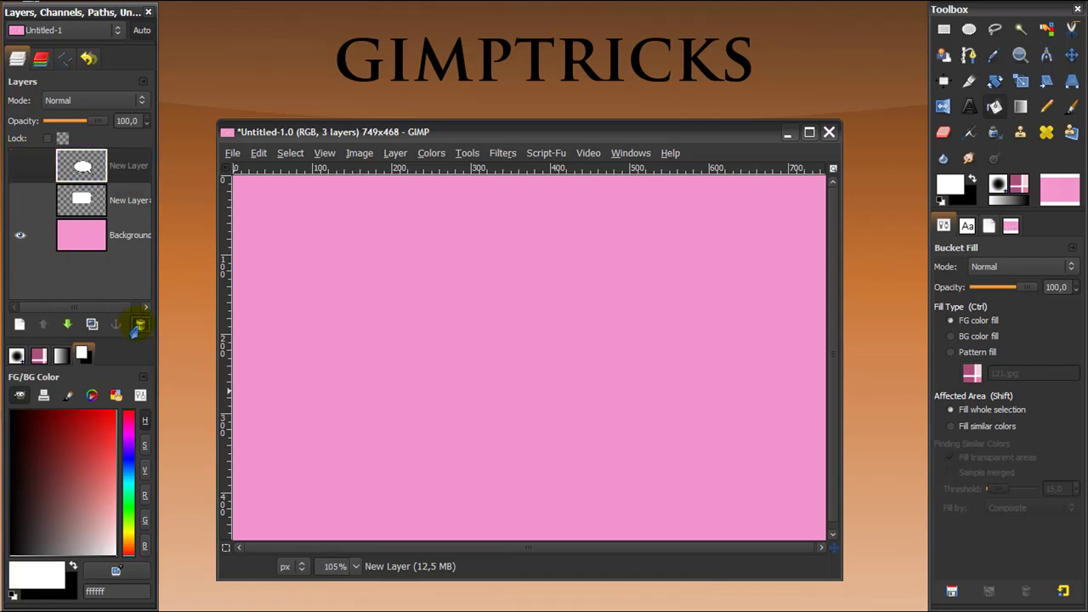
{"action": "left_click", "coordinate": [139, 325]}
{"action": "left_click", "coordinate": [139, 325]}
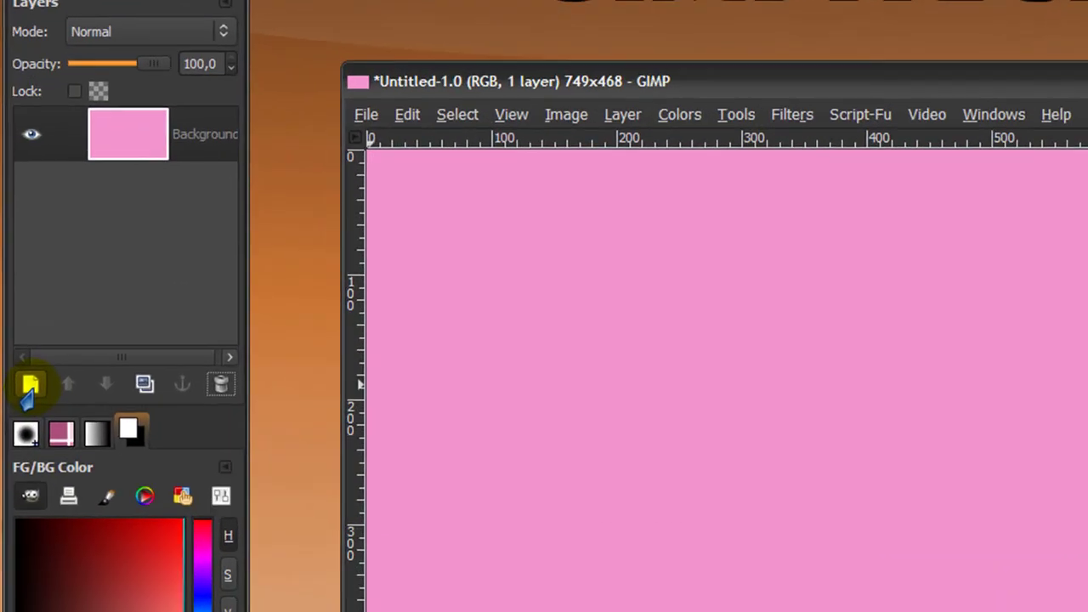
Create a transparent-filled layer called New Layer above the Background.
{"action": "left_click", "coordinate": [20, 330]}
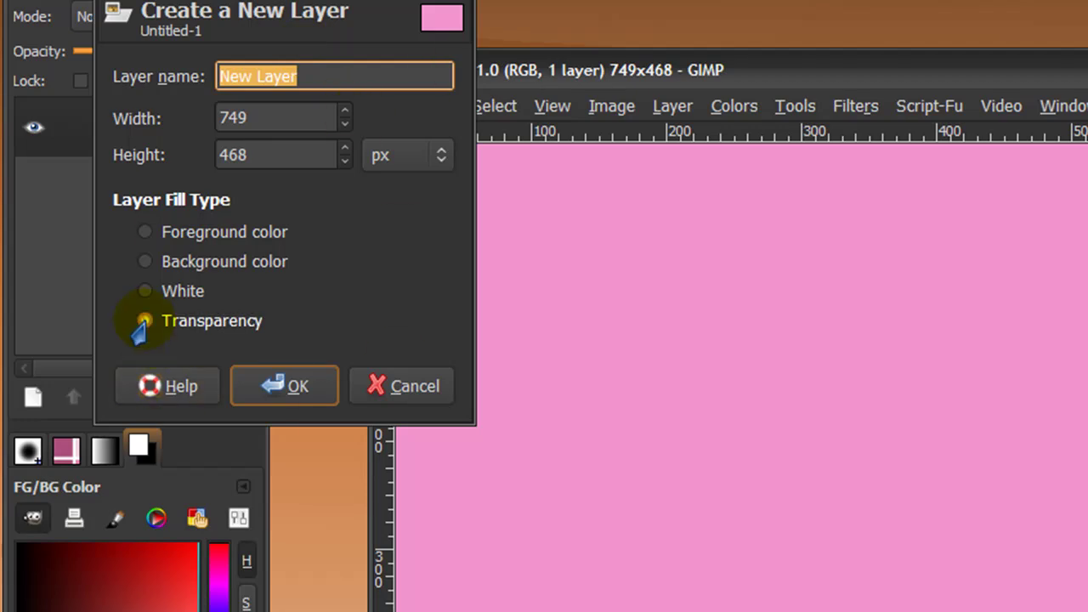
{"action": "left_click", "coordinate": [267, 386]}
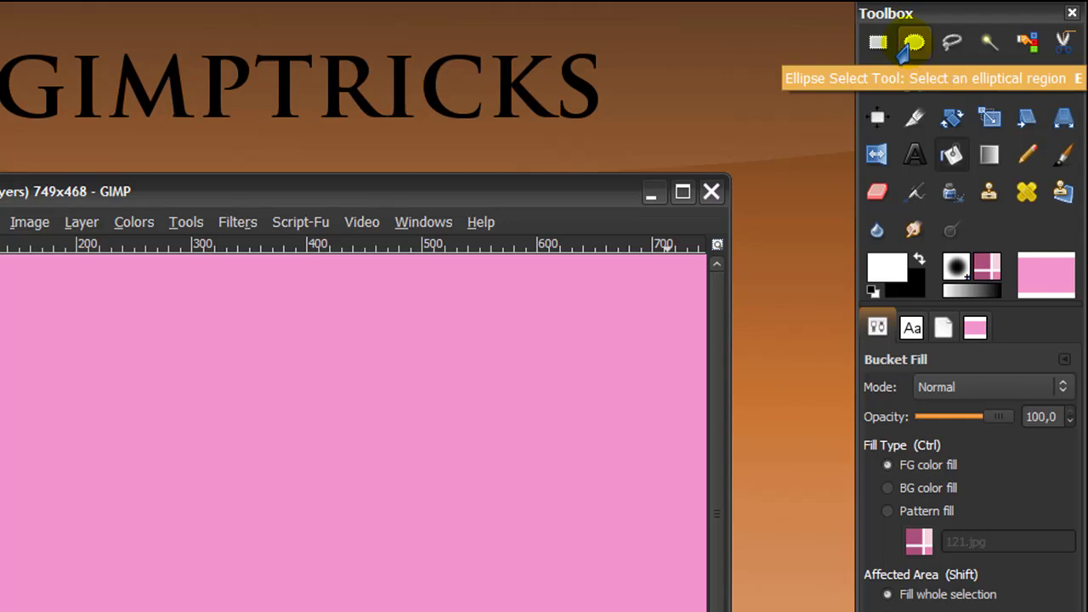
Draw an elliptical selection for the balloon body on the canvas.
{"action": "left_click", "coordinate": [912, 42]}
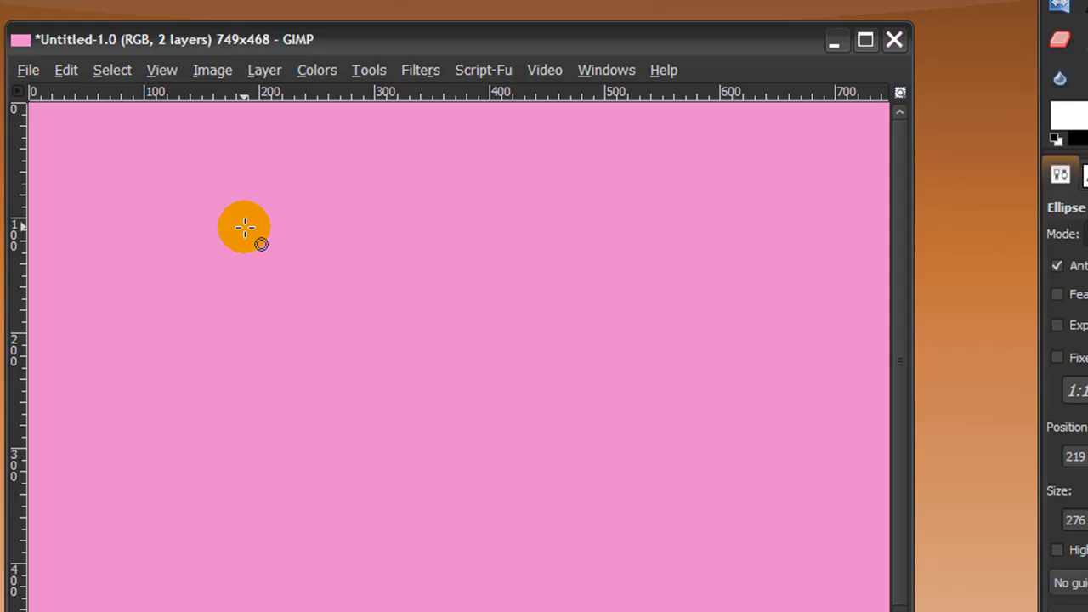
{"action": "left_click_drag", "start_coordinate": [245, 227], "coordinate": [506, 402]}
{"action": "left_click_drag", "start_coordinate": [547, 367], "coordinate": [547, 366]}
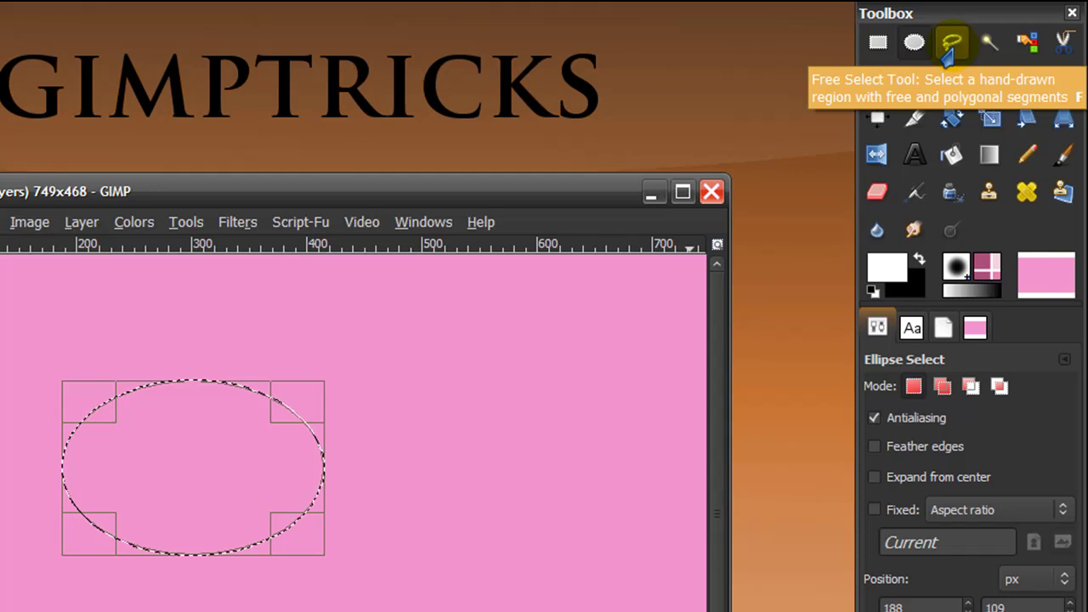
Add a triangular tail at the oval's lower right using Free Select in Add mode.
{"action": "left_click", "coordinate": [951, 47]}
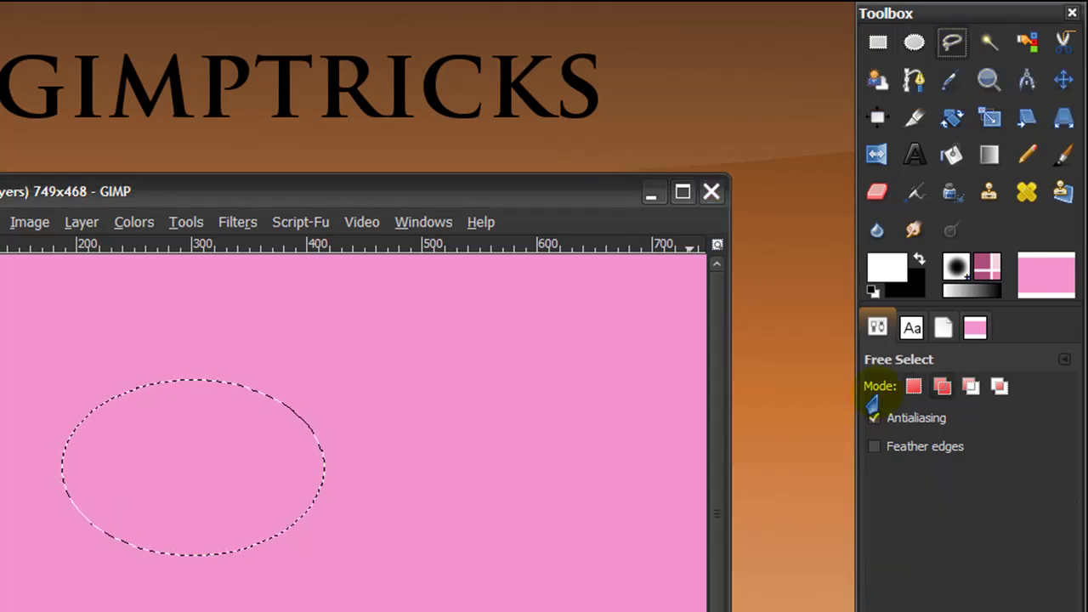
{"action": "left_click", "coordinate": [941, 387]}
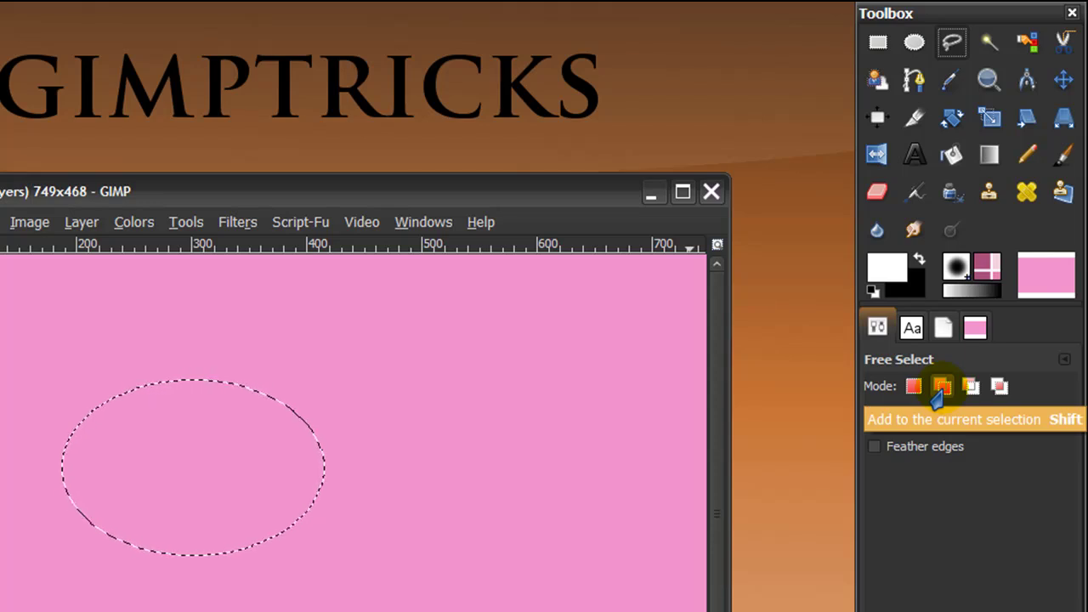
{"action": "left_click", "coordinate": [297, 499]}
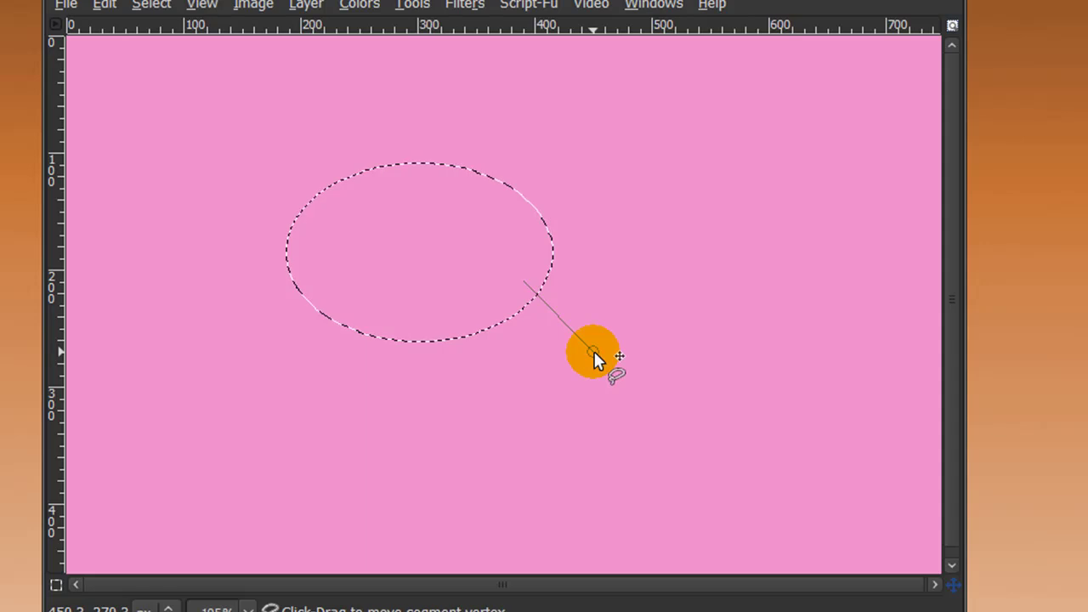
{"action": "left_click", "coordinate": [594, 352]}
{"action": "left_click", "coordinate": [492, 312]}
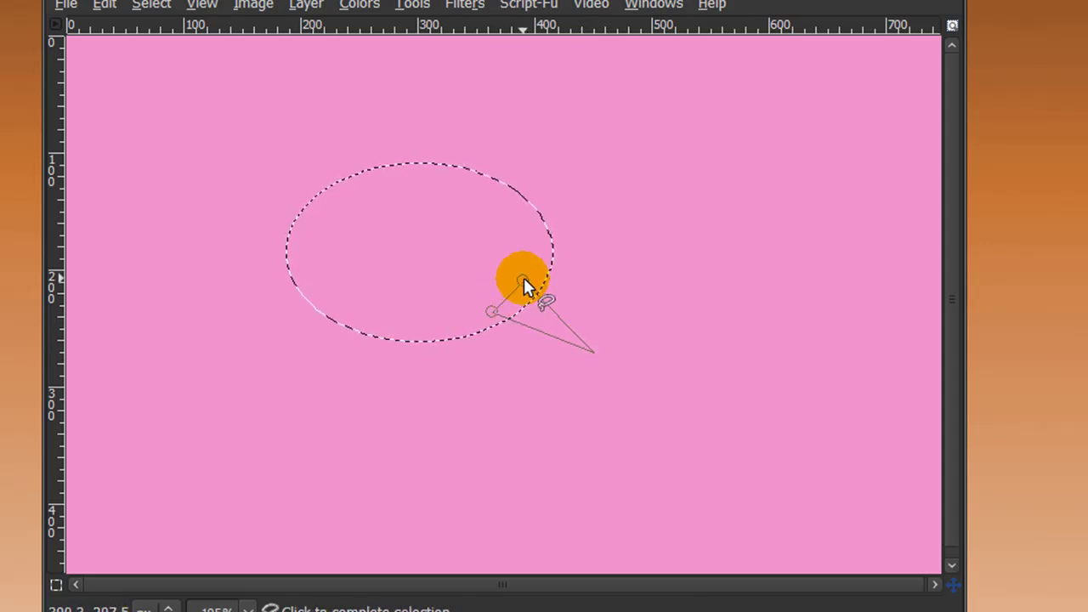
{"action": "left_click", "coordinate": [523, 283]}
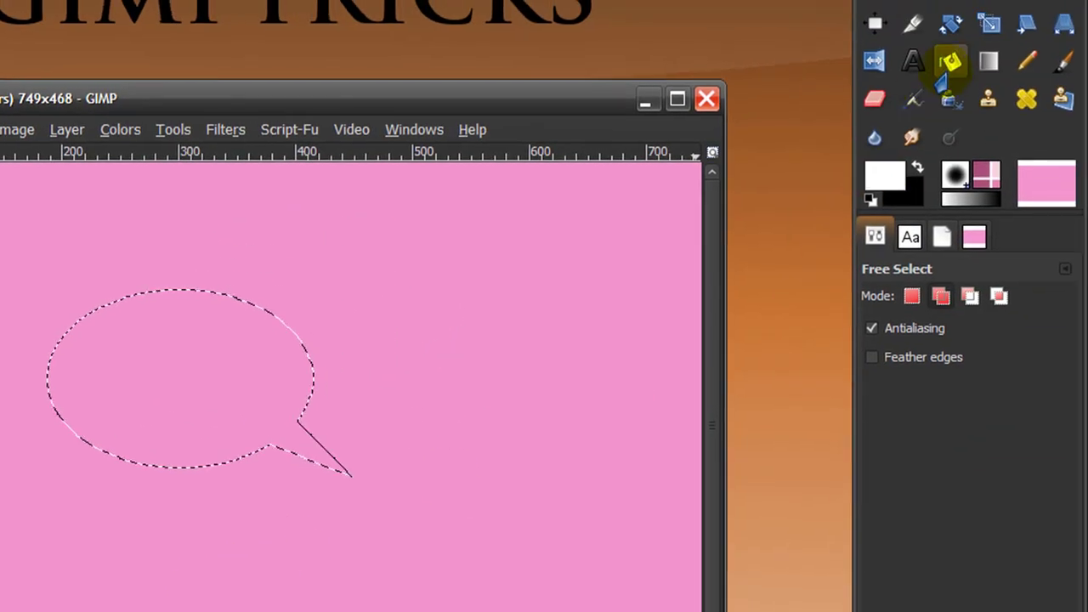
Bucket-fill the balloon body and its pointed tail with white.
{"action": "left_click", "coordinate": [947, 66]}
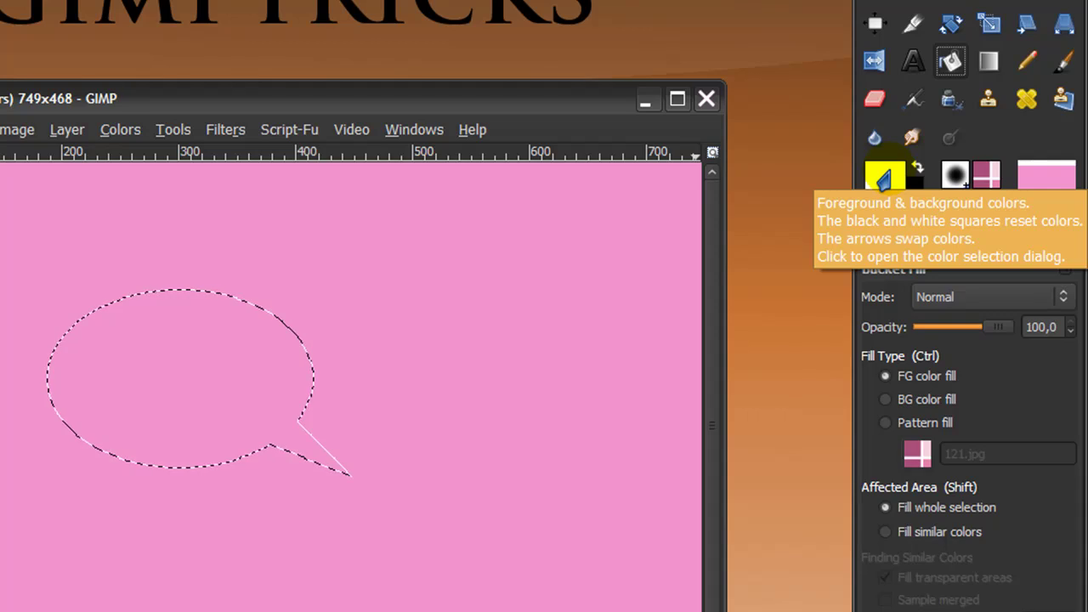
{"action": "left_click", "coordinate": [183, 379]}
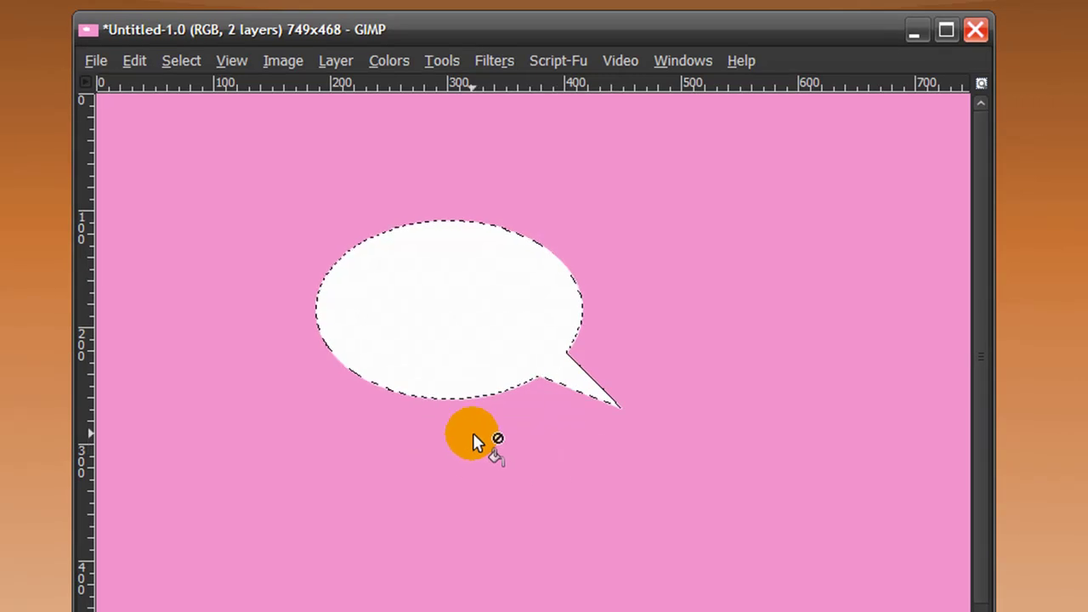
{"action": "left_click", "coordinate": [617, 430]}
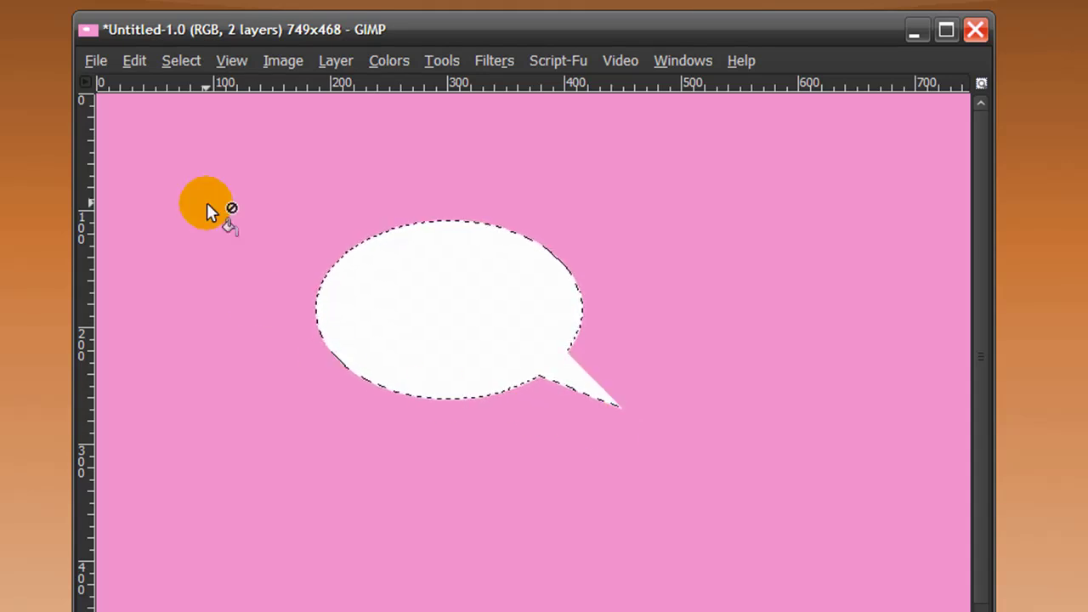
Convert the balloon selection to a path, then select none.
{"action": "left_click", "coordinate": [177, 58]}
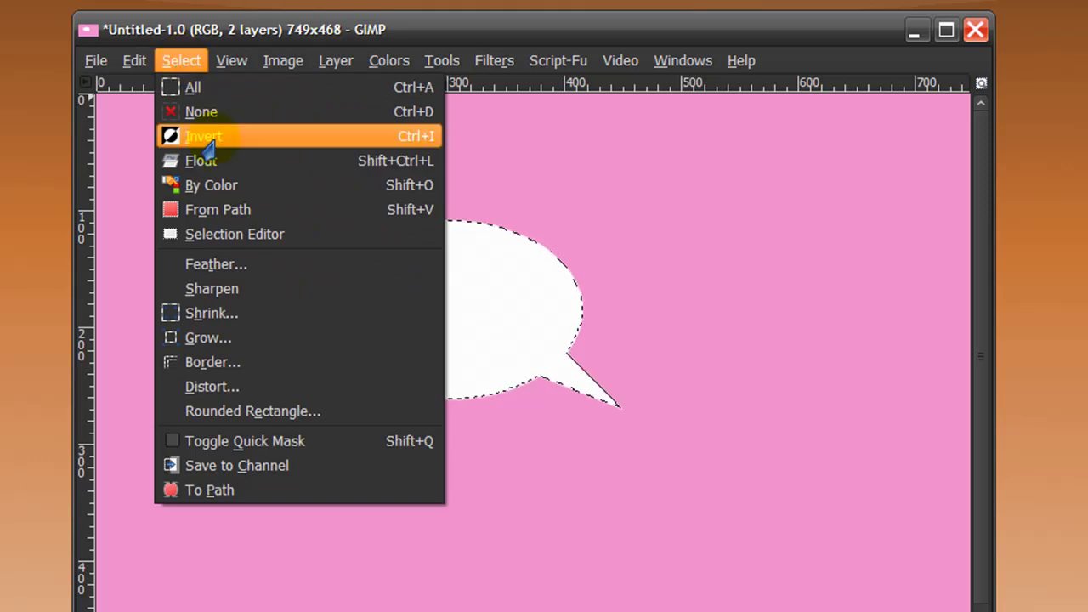
{"action": "left_click", "coordinate": [230, 494]}
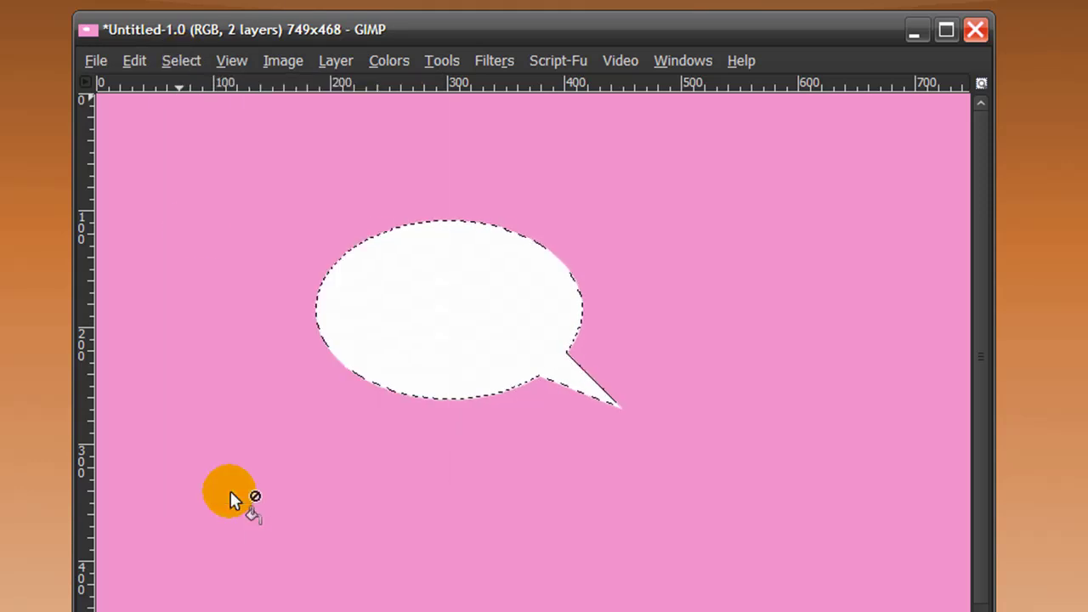
{"action": "left_click", "coordinate": [180, 61]}
{"action": "left_click", "coordinate": [193, 111]}
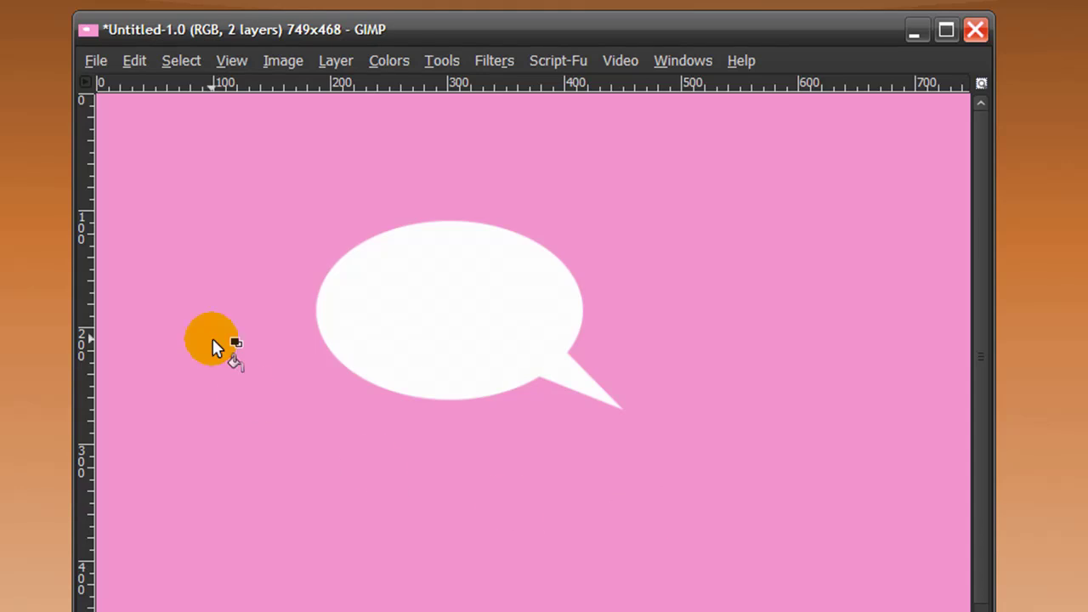
Stroke the balloon path with a 4 px black line, then hide the round balloon layer.
{"action": "left_click", "coordinate": [134, 68]}
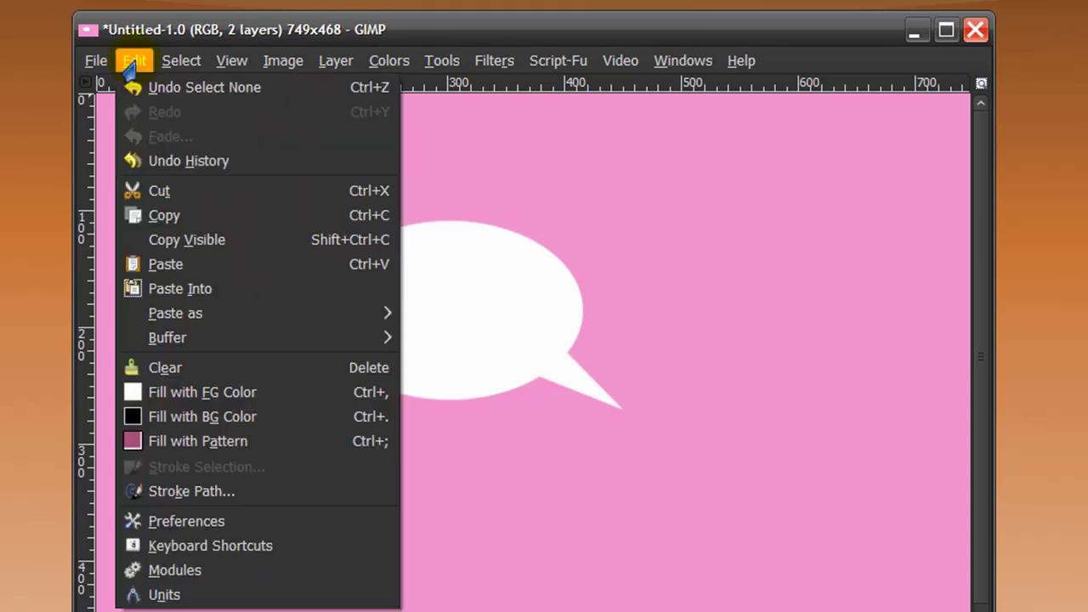
{"action": "left_click", "coordinate": [194, 490]}
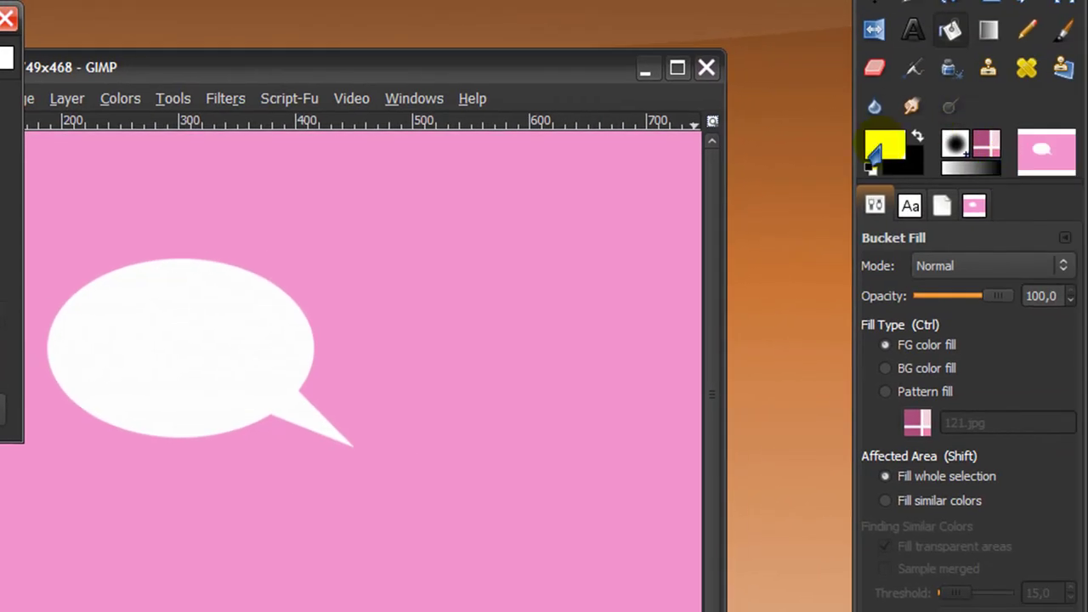
{"action": "left_click", "coordinate": [869, 168]}
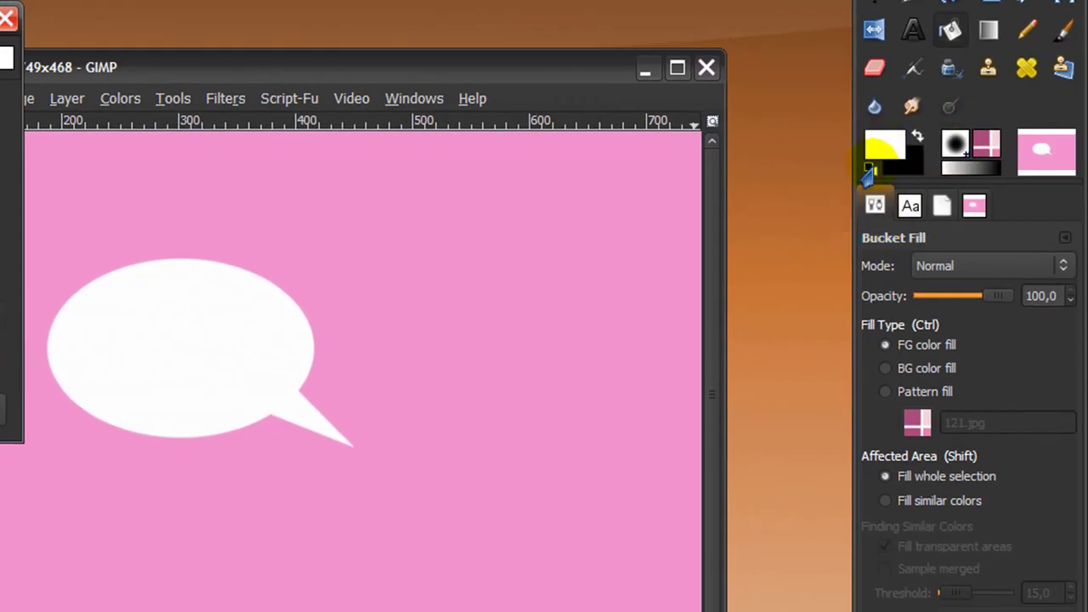
{"action": "left_click", "coordinate": [869, 168]}
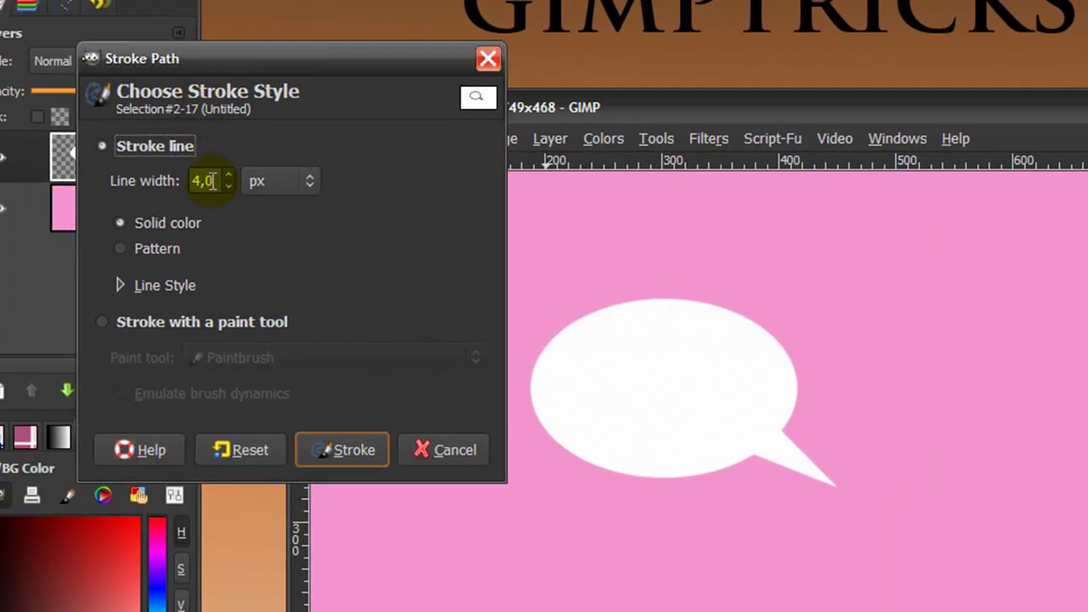
{"action": "left_click", "coordinate": [324, 451]}
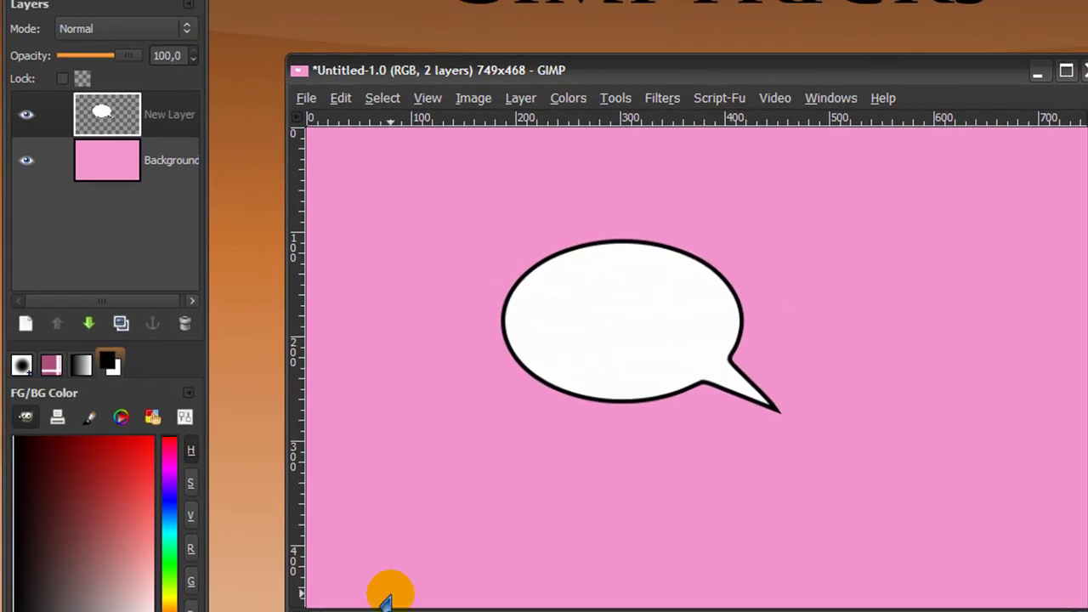
{"action": "left_click", "coordinate": [25, 115]}
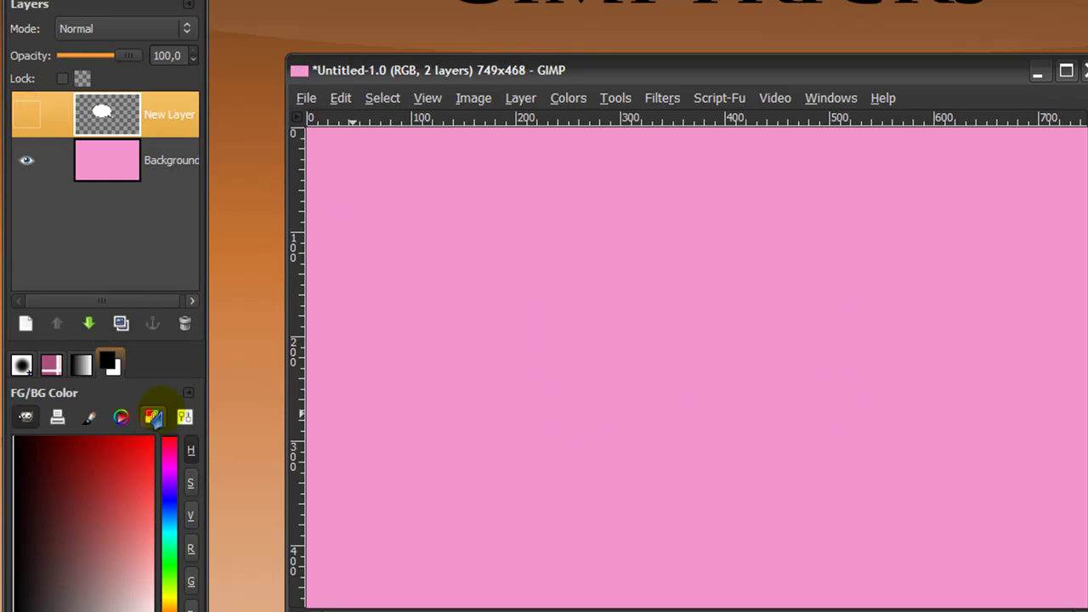
Add a third transparent layer above the hidden balloon layer.
{"action": "left_click", "coordinate": [24, 324]}
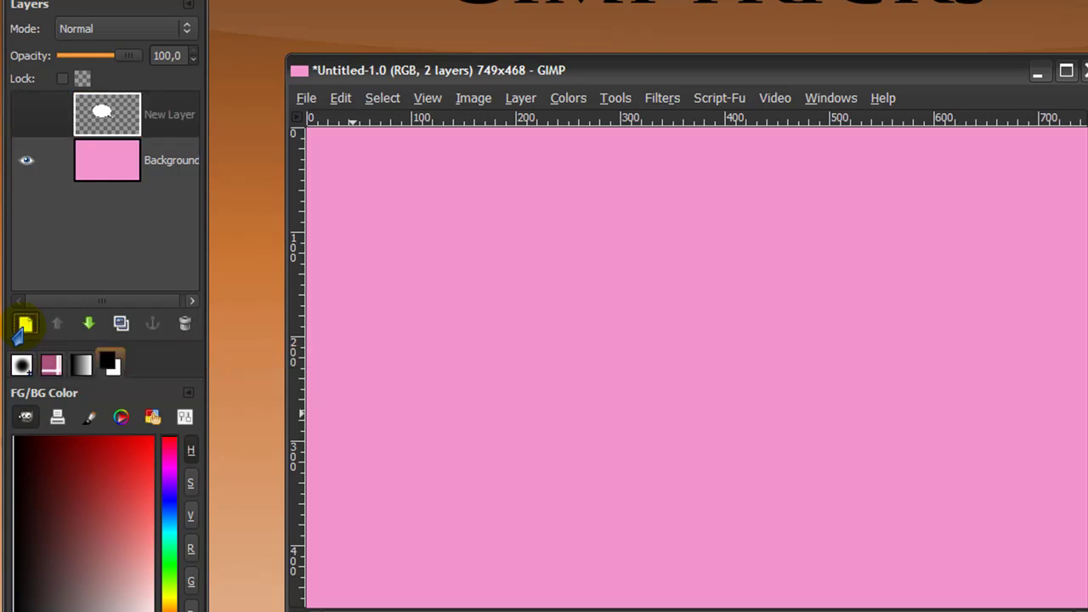
{"action": "left_click", "coordinate": [272, 383]}
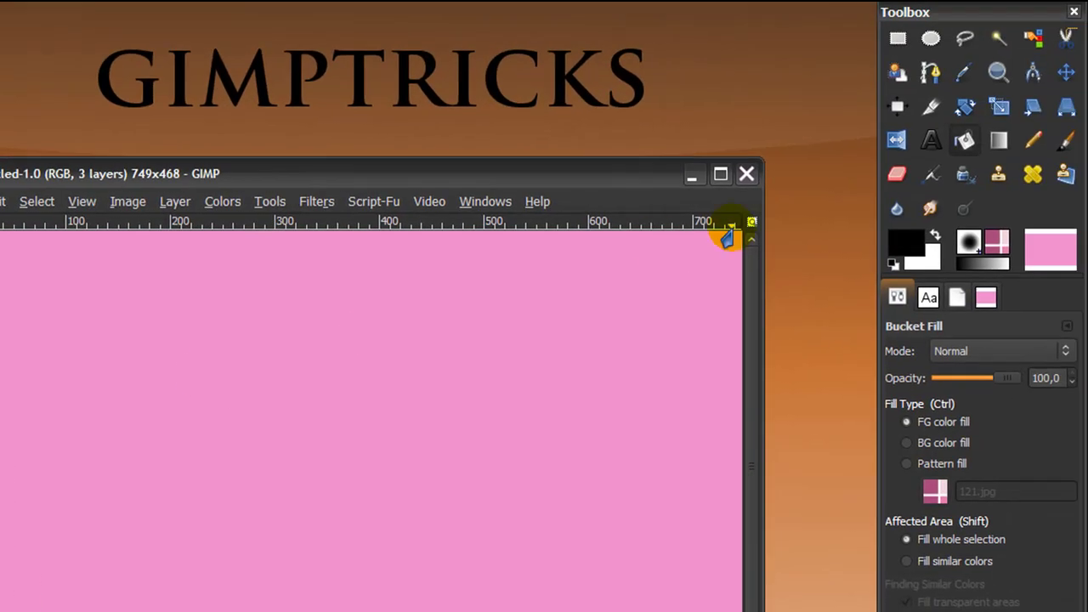
{"action": "left_click", "coordinate": [897, 40]}
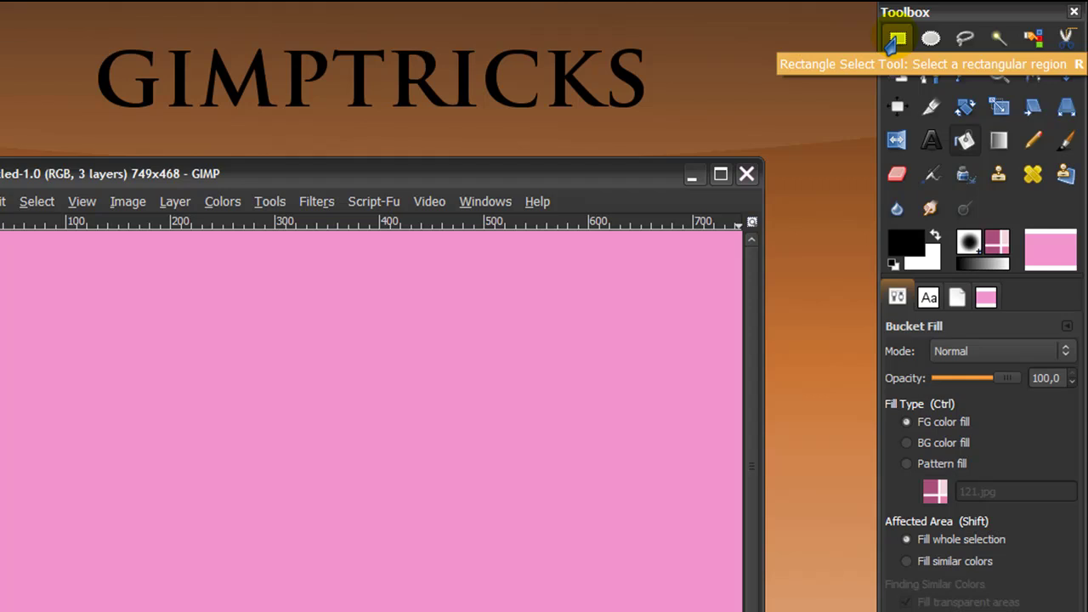
Select a 274×126 px rounded rectangle with 21.1 px corner radius on the canvas's left.
{"action": "left_click", "coordinate": [897, 39]}
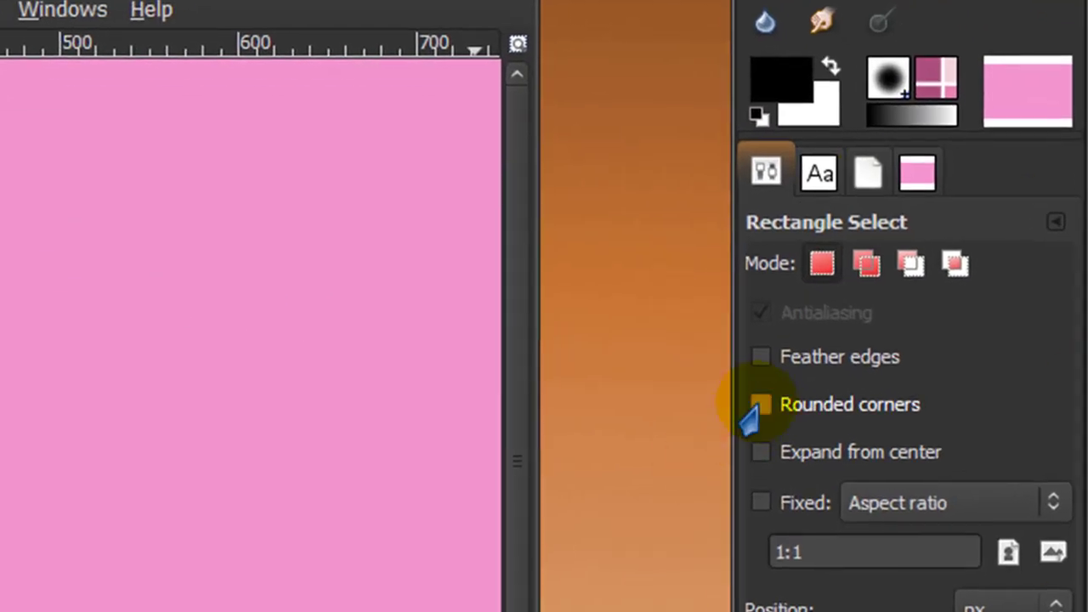
{"action": "left_click", "coordinate": [759, 405]}
{"action": "left_click_drag", "start_coordinate": [848, 459], "coordinate": [853, 452]}
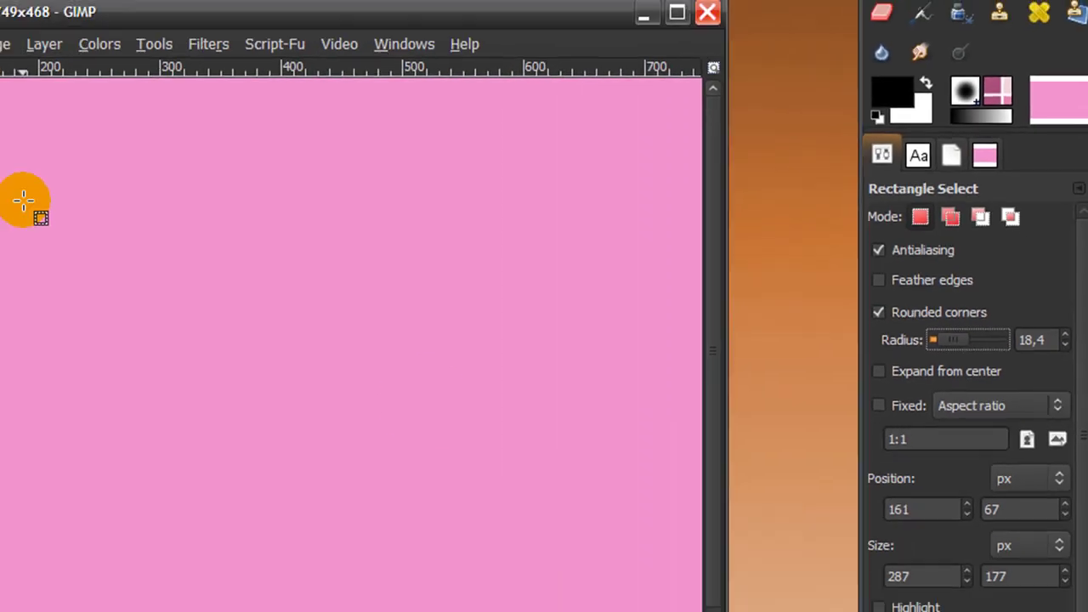
{"action": "left_click_drag", "start_coordinate": [24, 200], "coordinate": [399, 338]}
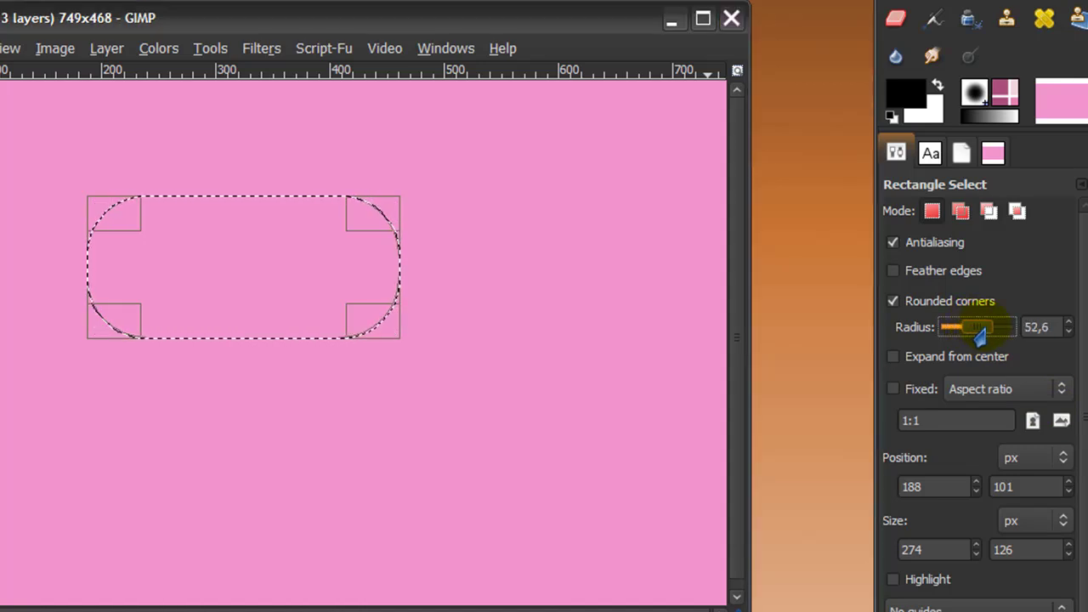
{"action": "mouse_move", "coordinate": [965, 335]}
{"action": "left_mouse_down"}
{"action": "mouse_move", "coordinate": [956, 336]}
{"action": "mouse_move", "coordinate": [969, 336]}
{"action": "left_mouse_up"}
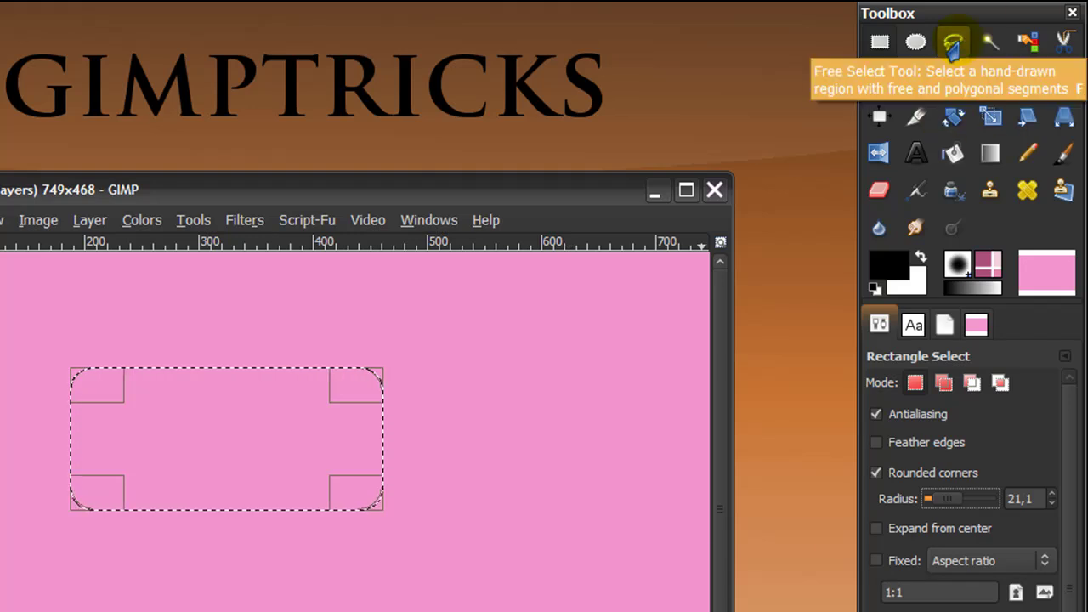
Add a triangular pointer jutting up-right from the rectangle's right edge to the selection.
{"action": "left_click", "coordinate": [954, 45]}
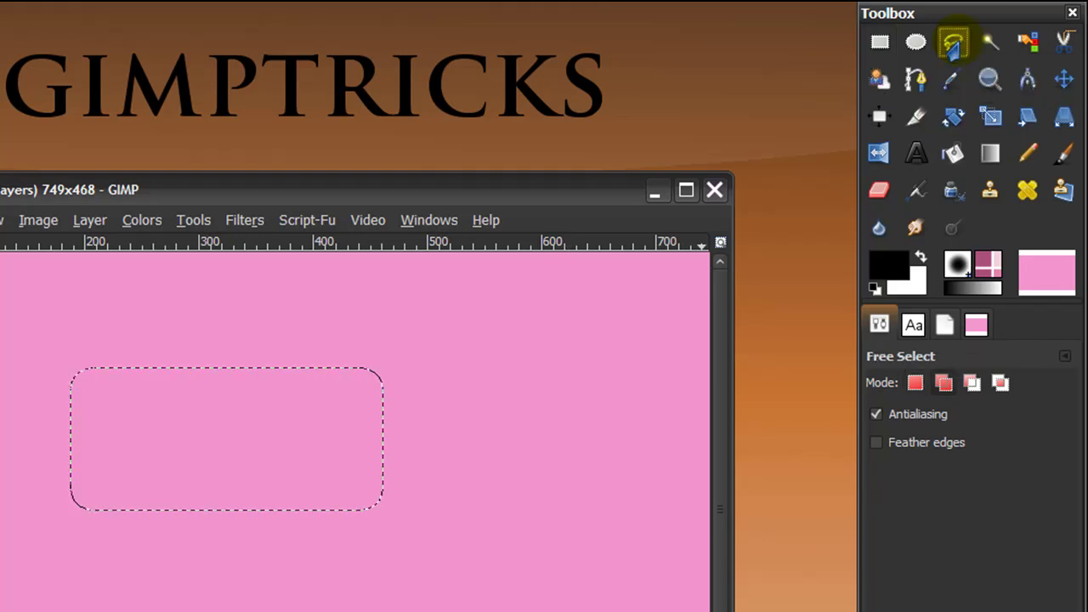
{"action": "left_click", "coordinate": [363, 443]}
{"action": "left_click", "coordinate": [439, 386]}
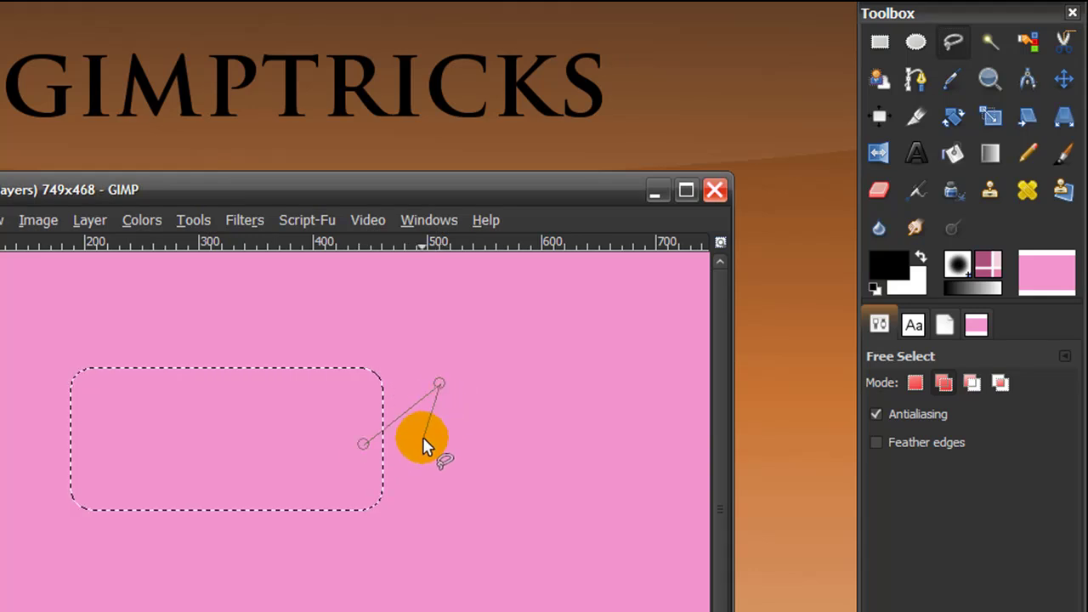
{"action": "left_click", "coordinate": [363, 482]}
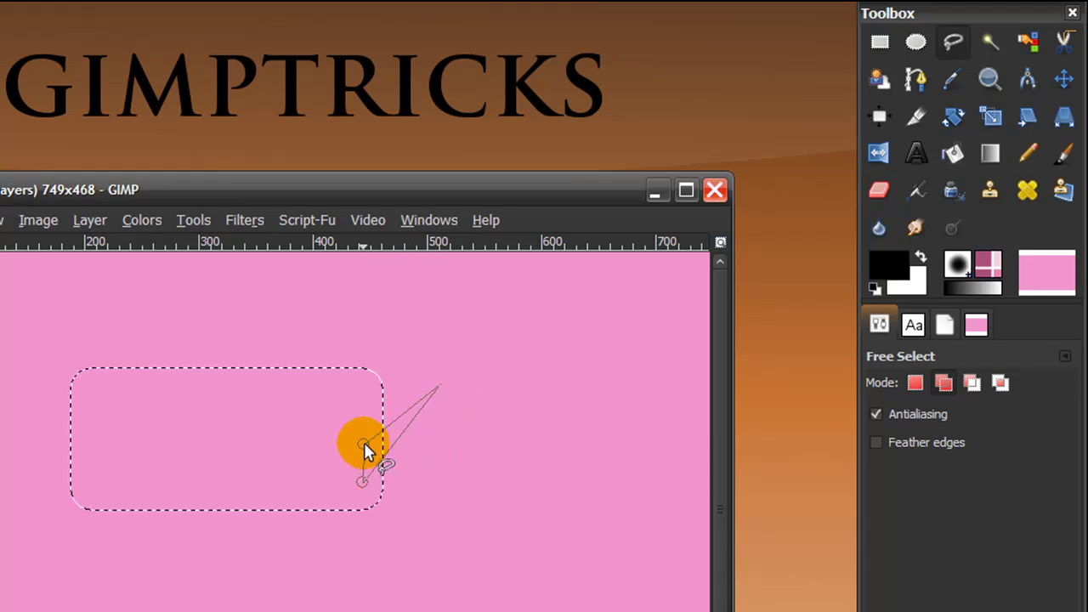
{"action": "left_click", "coordinate": [943, 383]}
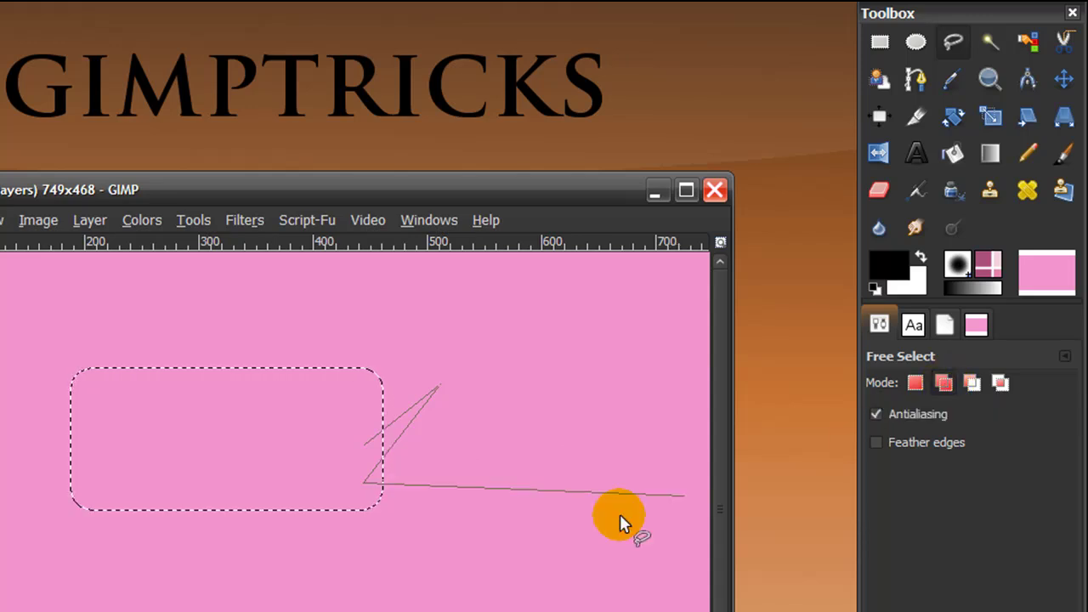
{"action": "left_click", "coordinate": [365, 444]}
{"action": "key", "text": "Return"}
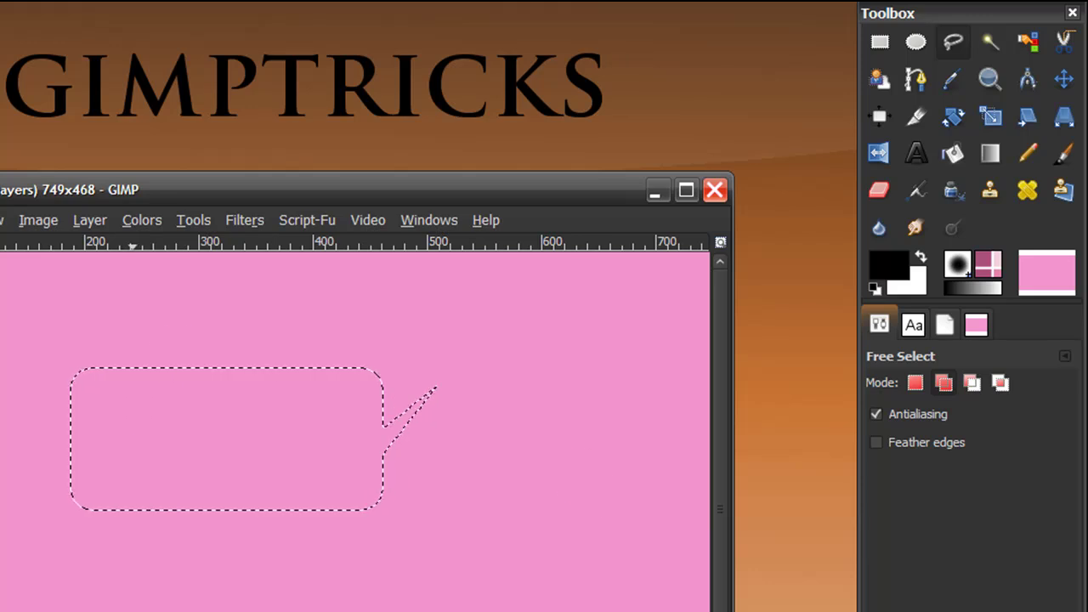
Bucket-fill the rounded balloon selection with white.
{"action": "left_click", "coordinate": [953, 153]}
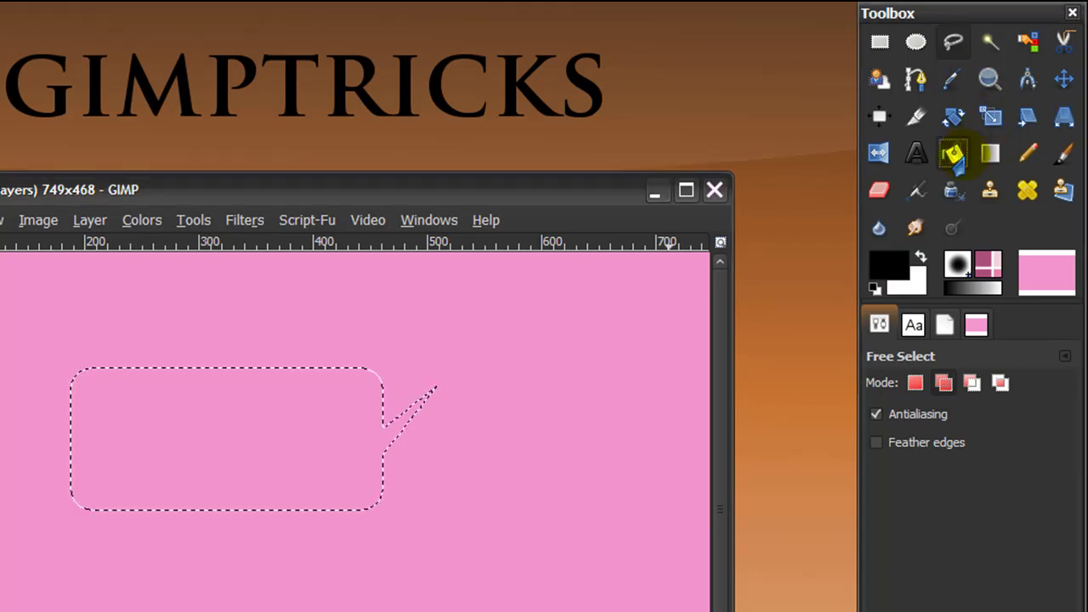
{"action": "left_click", "coordinate": [922, 255]}
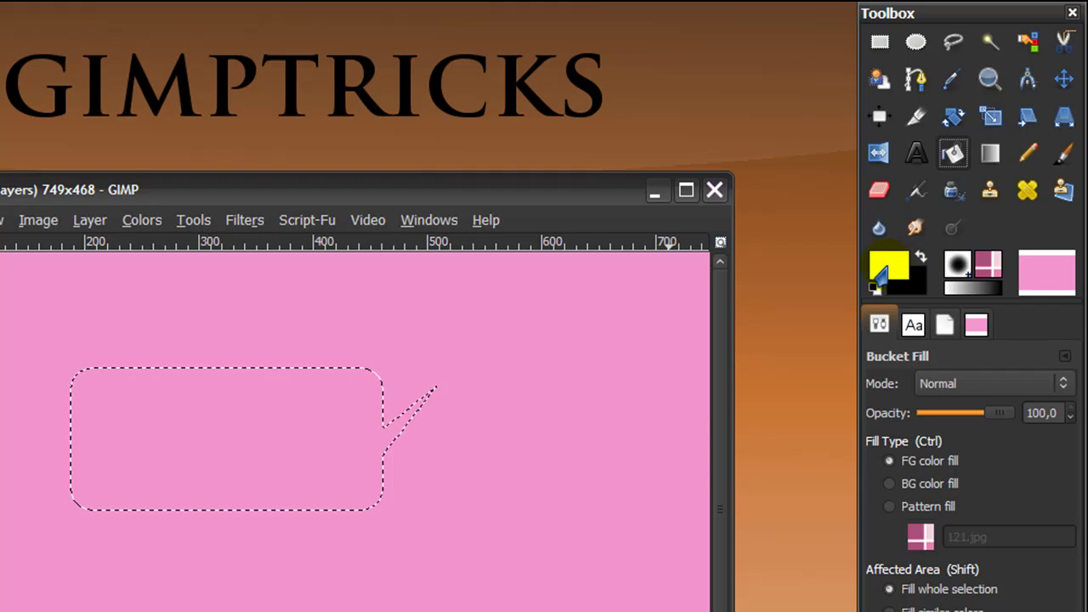
{"action": "left_click", "coordinate": [205, 418]}
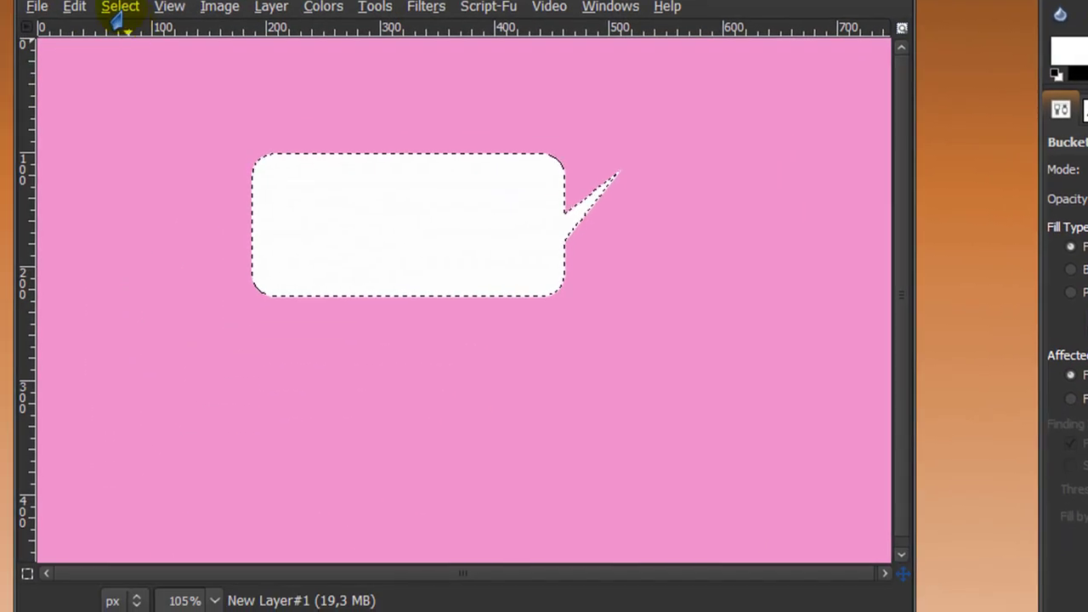
Save the balloon selection as a path, then deselect everything.
{"action": "left_click", "coordinate": [0, 190]}
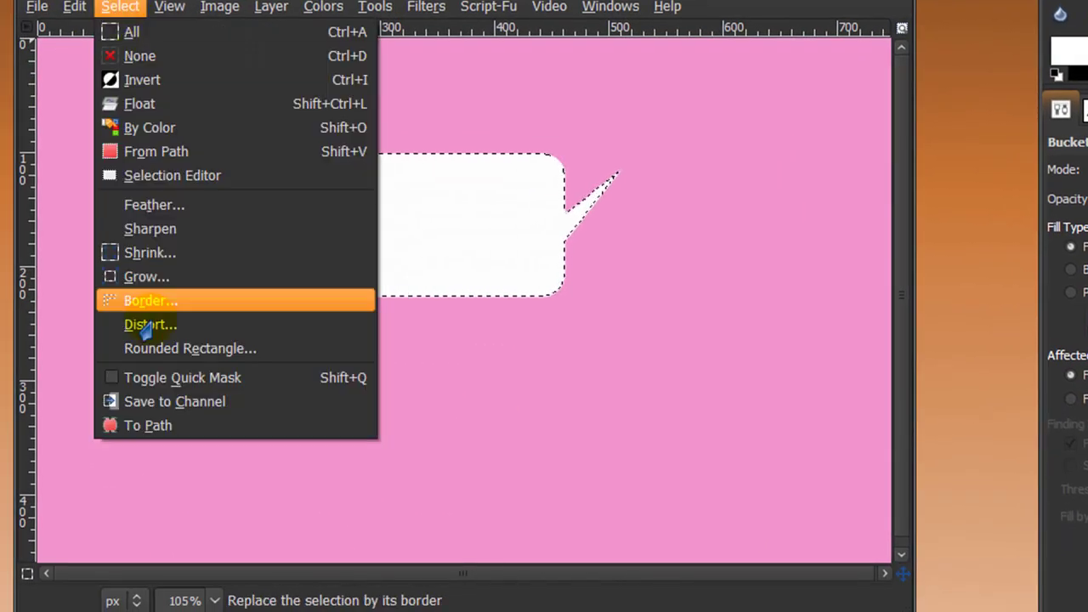
{"action": "left_click", "coordinate": [156, 426]}
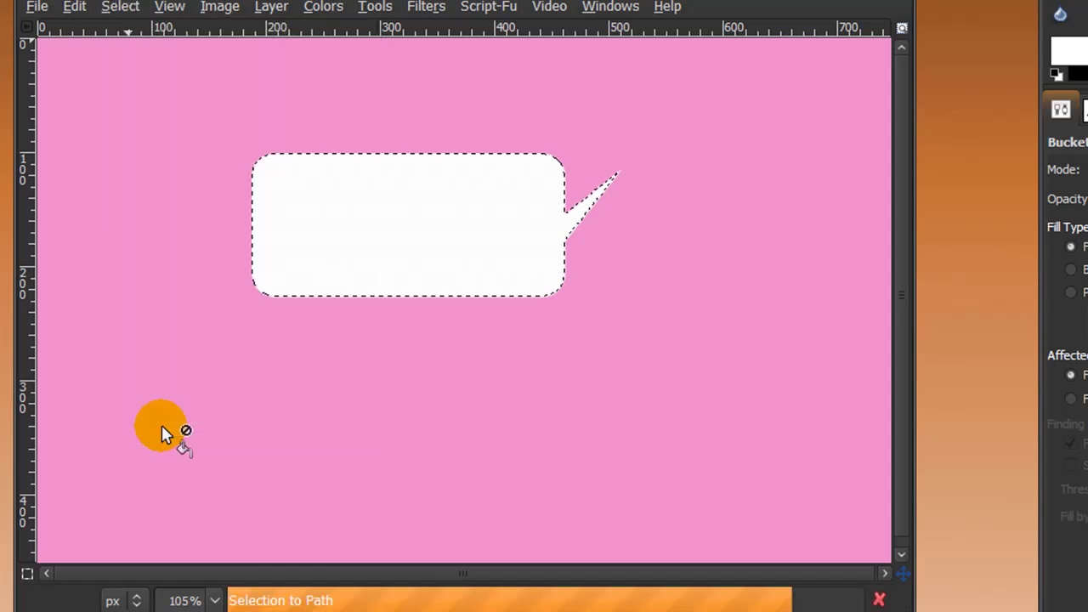
{"action": "left_click", "coordinate": [118, 8]}
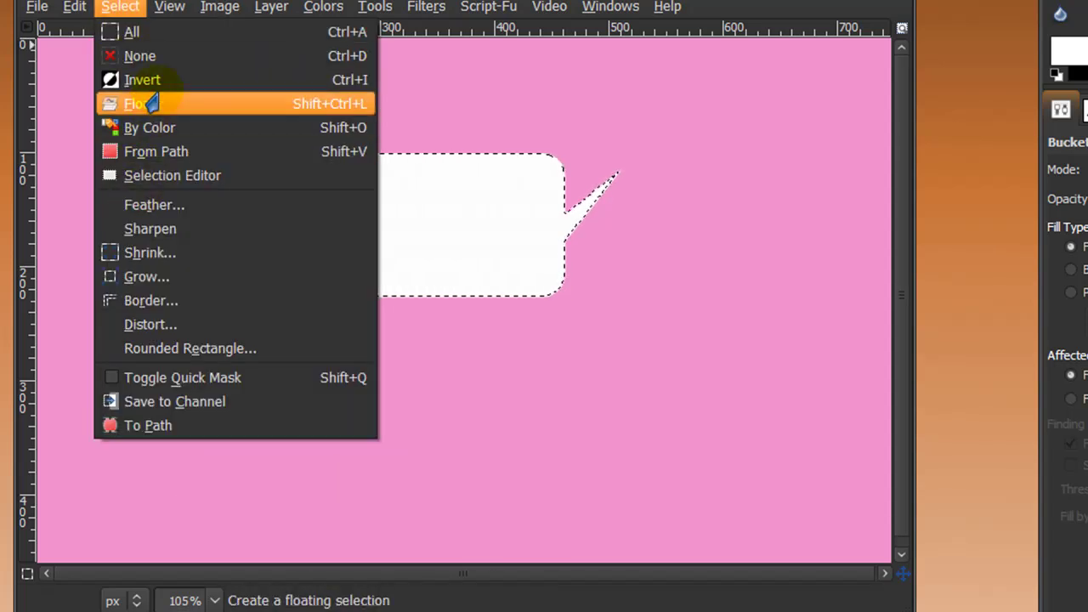
{"action": "left_click", "coordinate": [178, 57]}
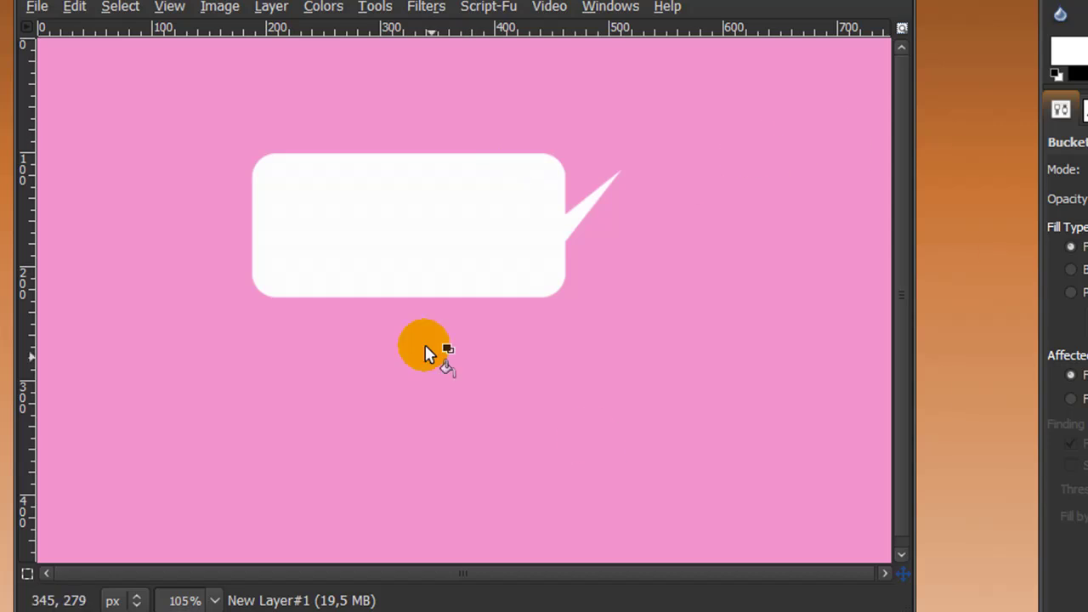
Stroke the balloon path with a 4 px solid black line around body and tail.
{"action": "left_click", "coordinate": [73, 7]}
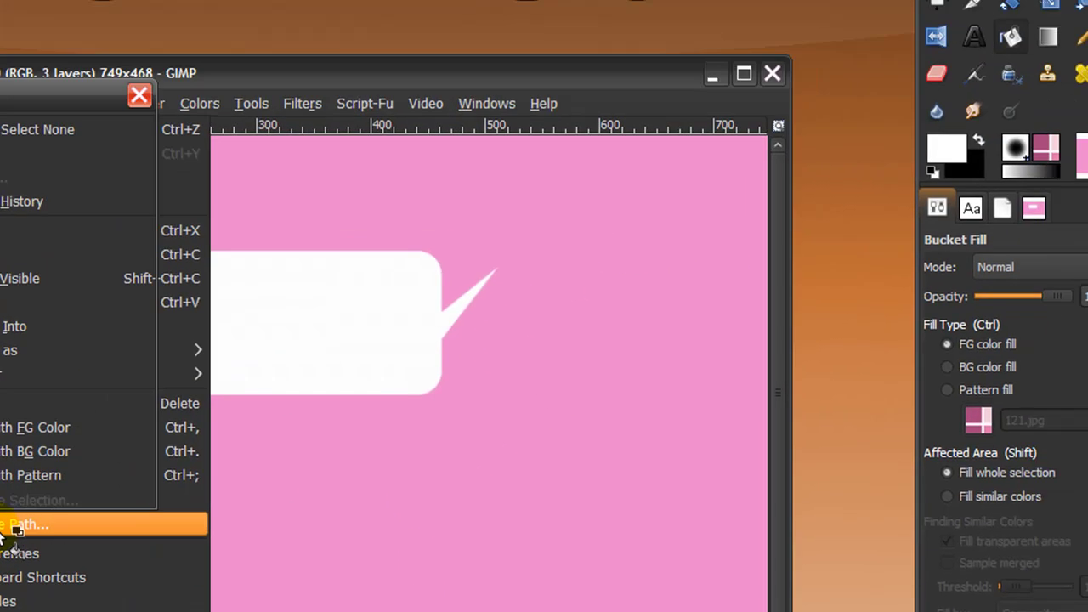
{"action": "left_click", "coordinate": [111, 427]}
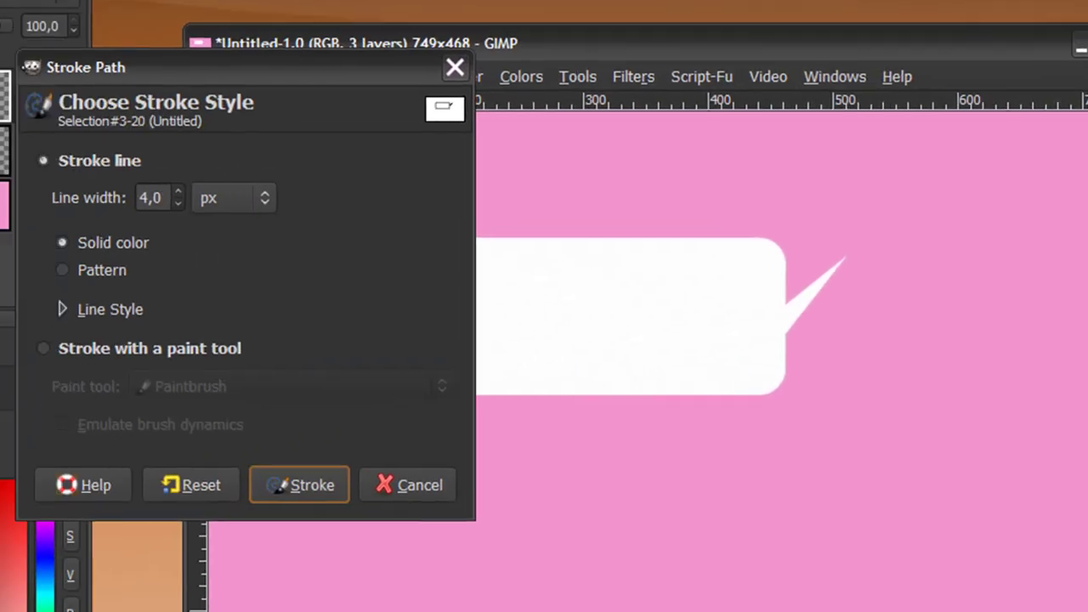
{"action": "left_click", "coordinate": [161, 198]}
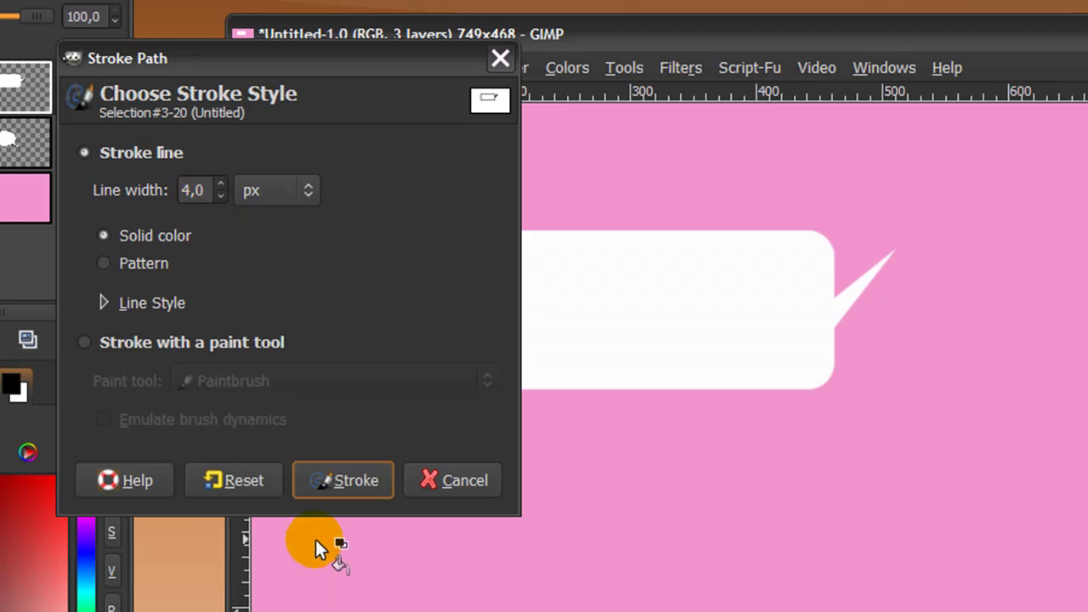
{"action": "left_click", "coordinate": [327, 480]}
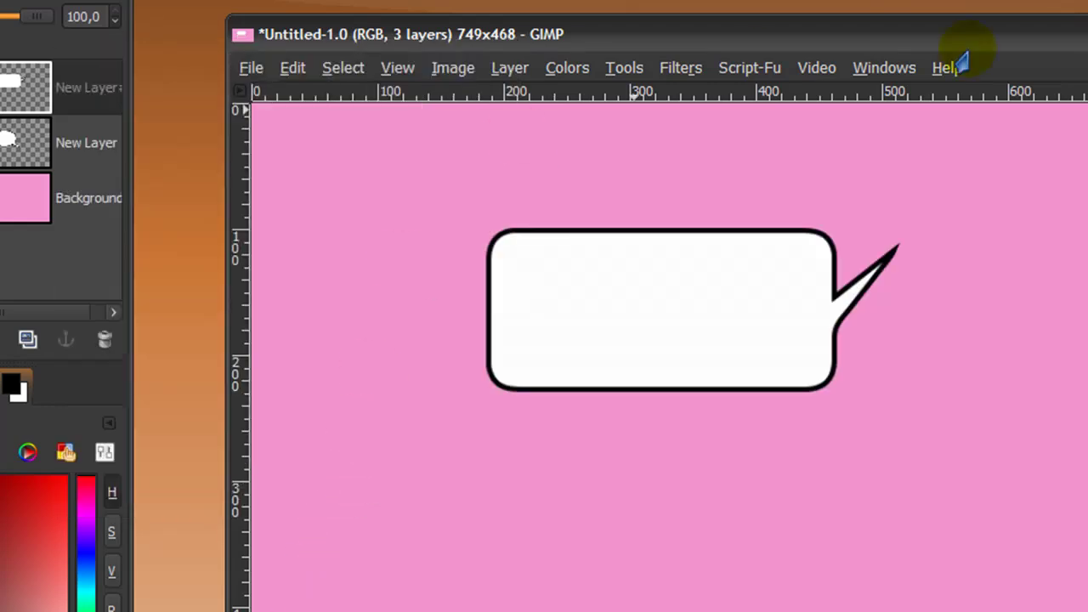